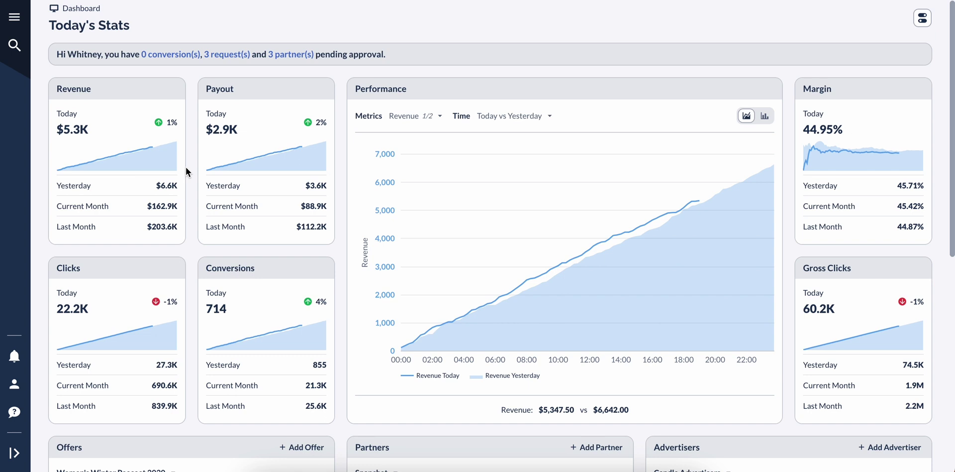
Open the Tracking Link Generator and choose the offer Women's Winter Peacoat 2020 with the creative (111) xxx.
{"action": "left_click", "coordinate": [15, 20]}
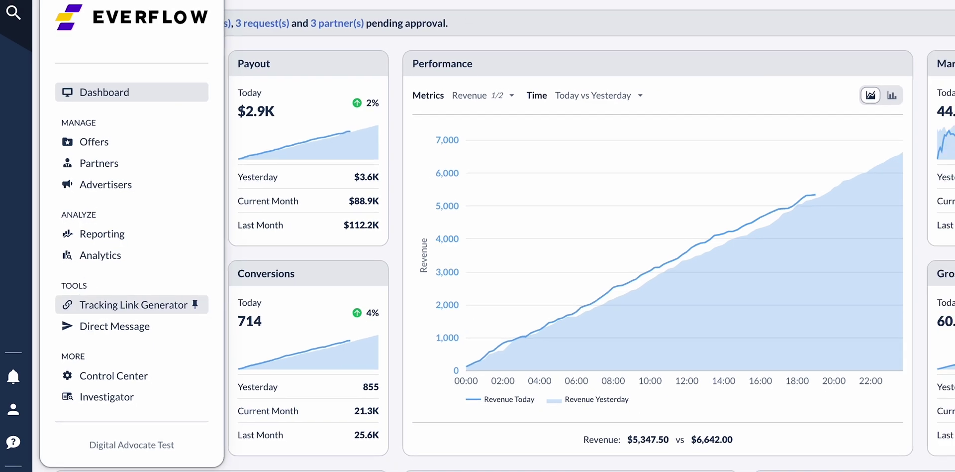
{"action": "left_click", "coordinate": [95, 305]}
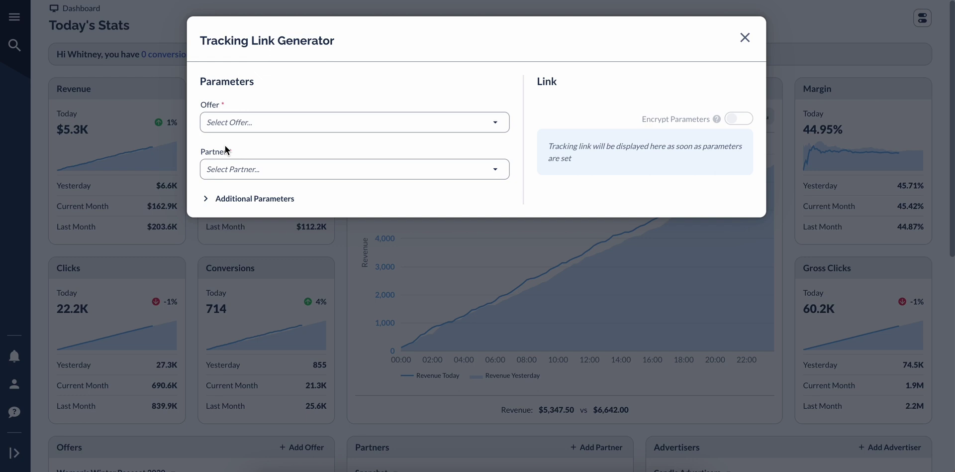
{"action": "left_click", "coordinate": [246, 128]}
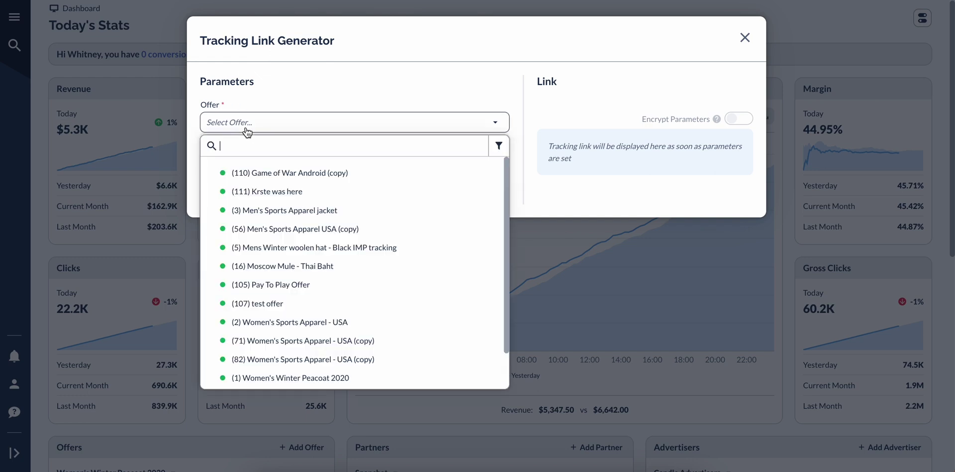
{"action": "left_click", "coordinate": [299, 377]}
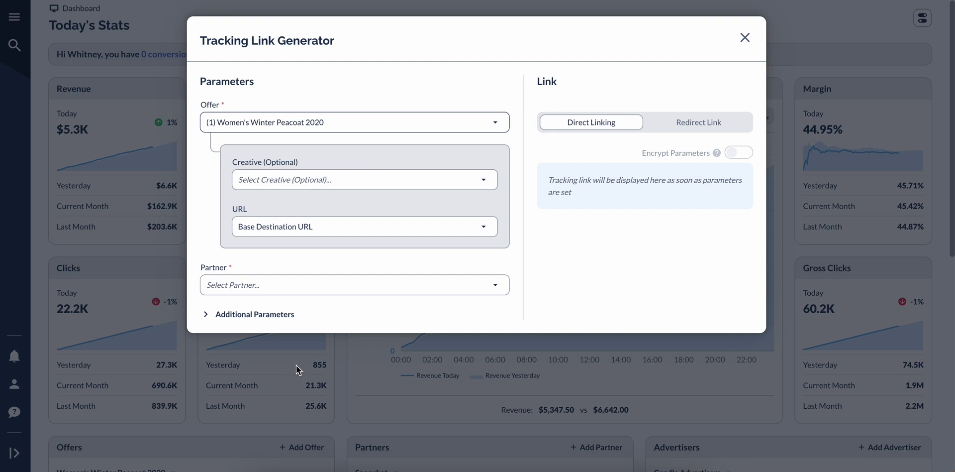
{"action": "left_click", "coordinate": [311, 186]}
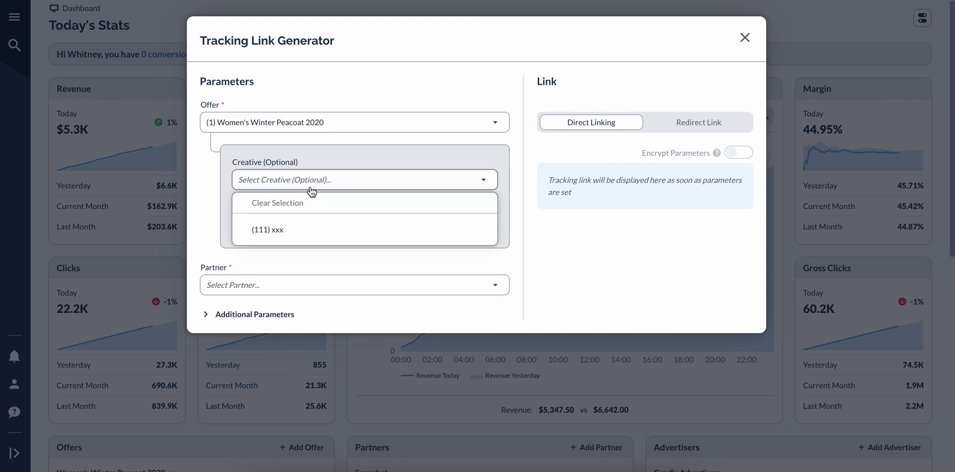
{"action": "left_click", "coordinate": [305, 232]}
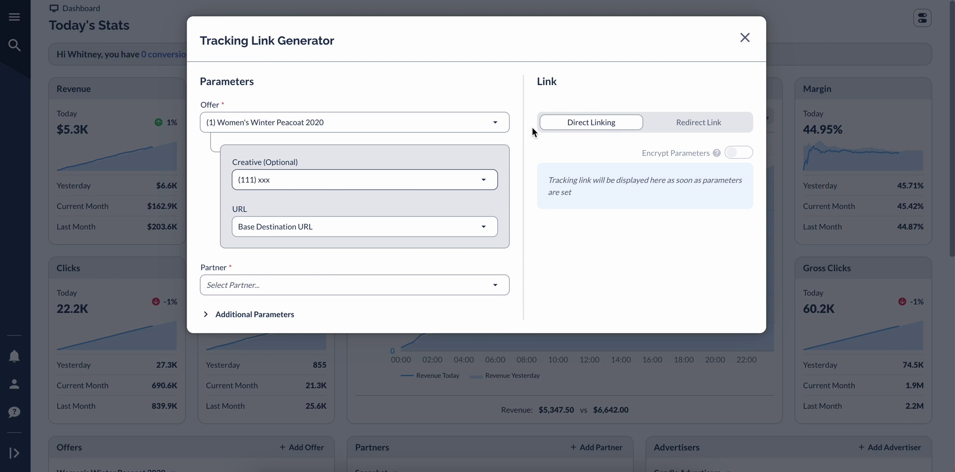
Set the link type to Redirect Link and choose (15) Test company as the partner.
{"action": "left_click", "coordinate": [613, 124]}
{"action": "left_click", "coordinate": [675, 124]}
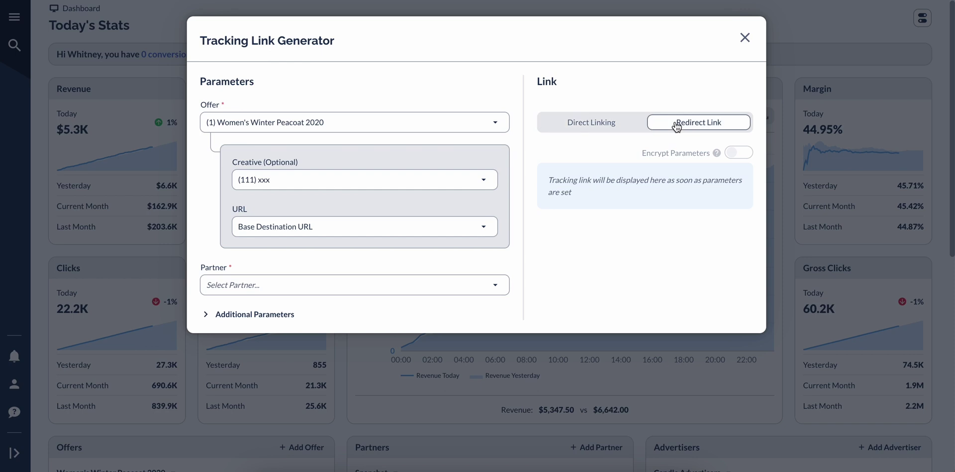
{"action": "left_click", "coordinate": [435, 293]}
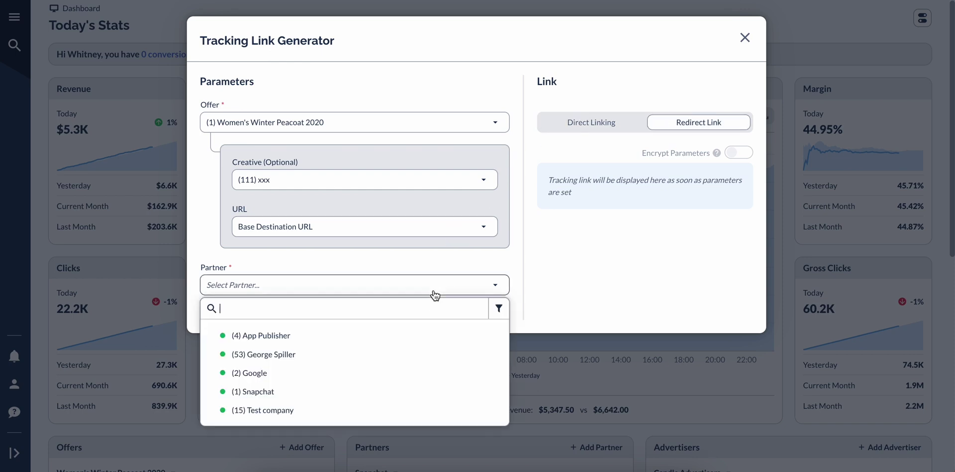
{"action": "left_click", "coordinate": [354, 410]}
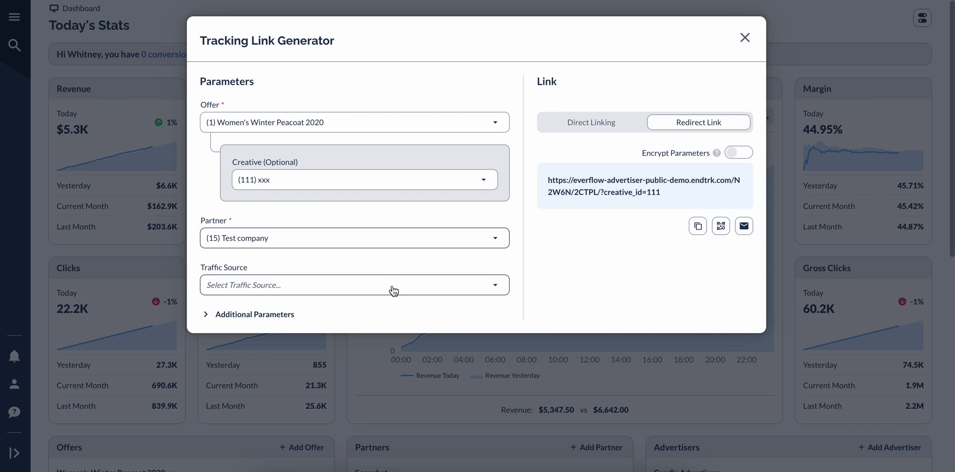
Try (8) Test traffic source as the link's traffic source and clear that selection again.
{"action": "left_click", "coordinate": [394, 291]}
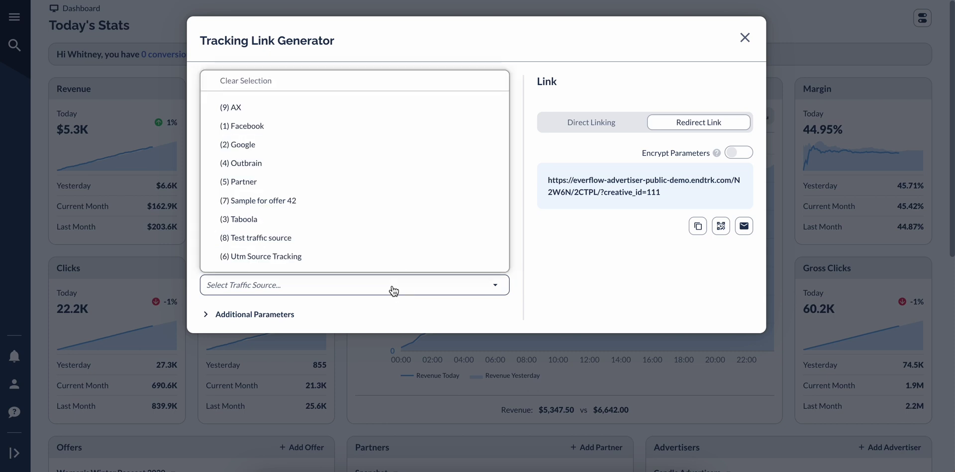
{"action": "left_click", "coordinate": [392, 238]}
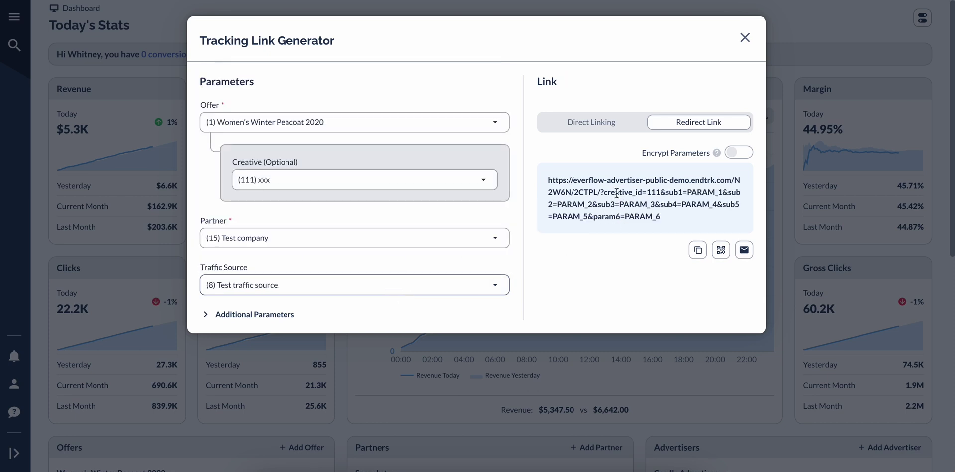
{"action": "left_click", "coordinate": [473, 291]}
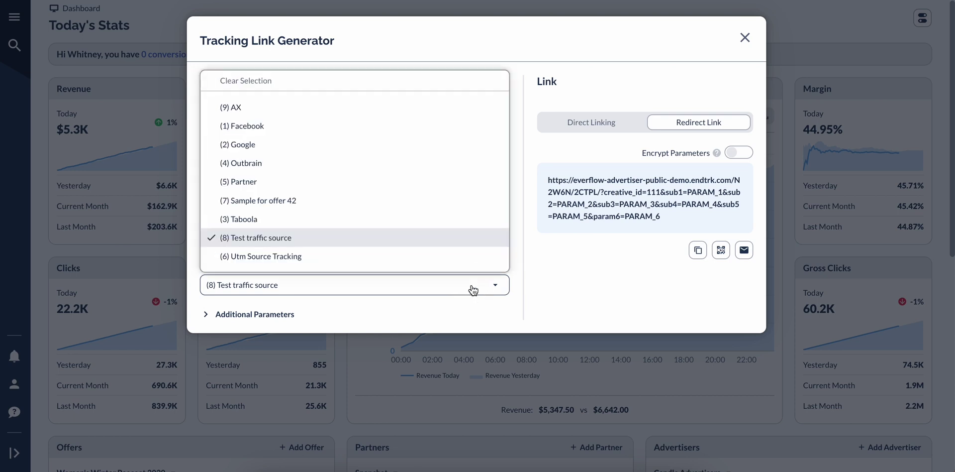
{"action": "left_click", "coordinate": [255, 76]}
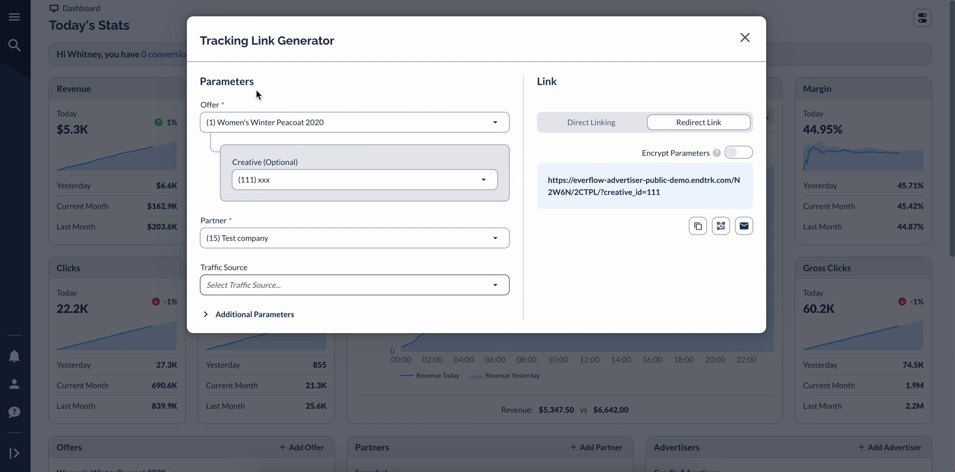
Expand the additional parameters and set sub5 to EVERFLOW_TEST.
{"action": "left_click", "coordinate": [206, 315]}
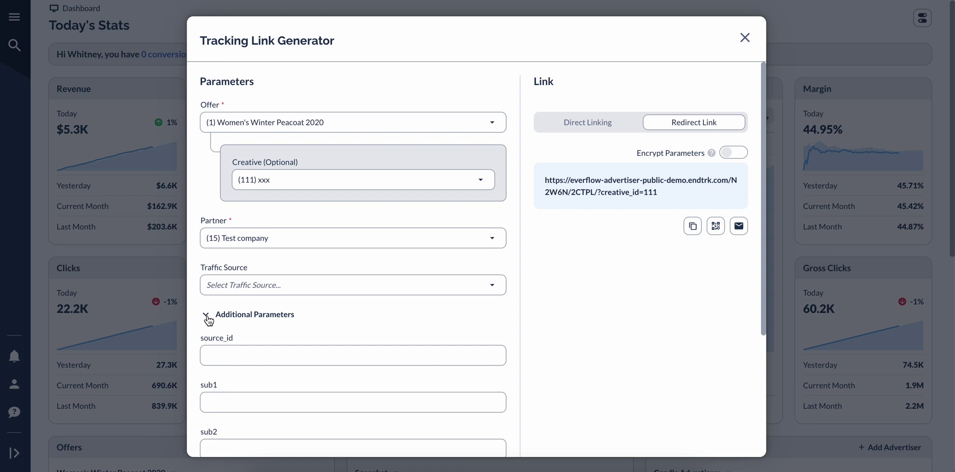
{"action": "scroll", "coordinate": [262, 323], "scroll_direction": "down", "scroll_amount": 3}
{"action": "scroll", "coordinate": [263, 323], "scroll_direction": "down", "scroll_amount": 1}
{"action": "scroll", "coordinate": [263, 323], "scroll_direction": "down", "scroll_amount": 2}
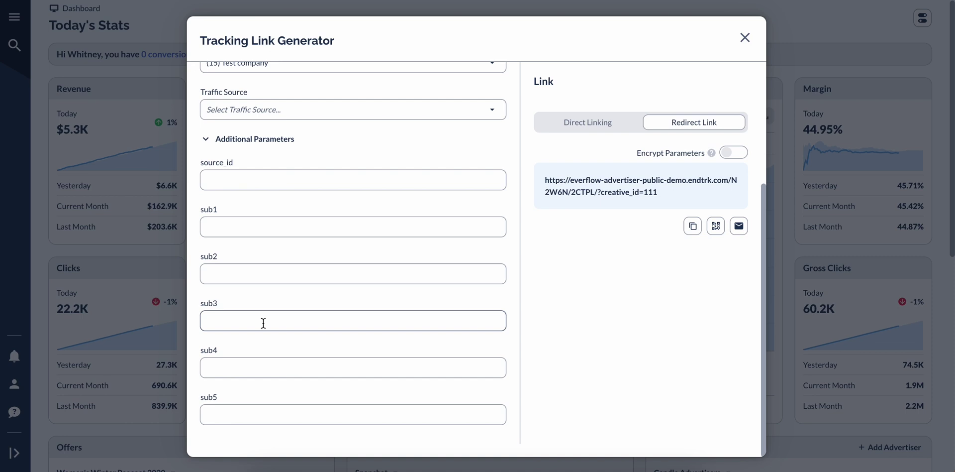
{"action": "scroll", "coordinate": [233, 407], "scroll_direction": "up", "scroll_amount": 1}
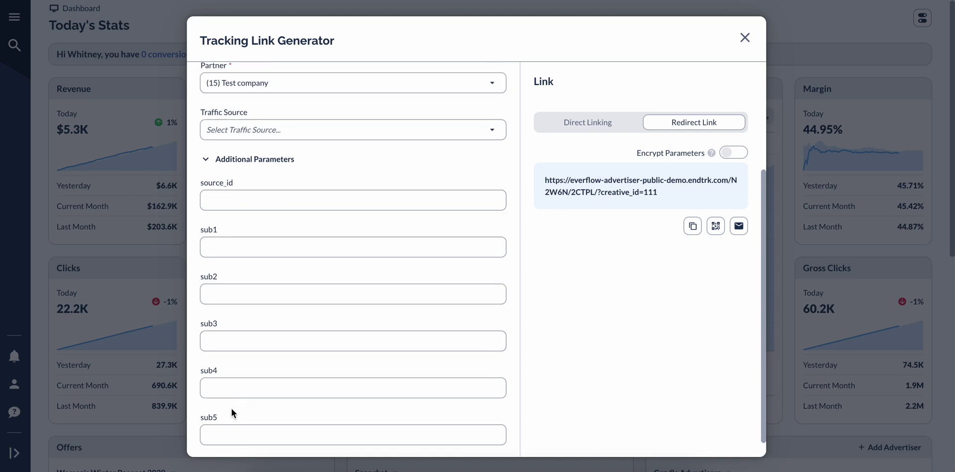
{"action": "scroll", "coordinate": [231, 408], "scroll_direction": "down", "scroll_amount": 1}
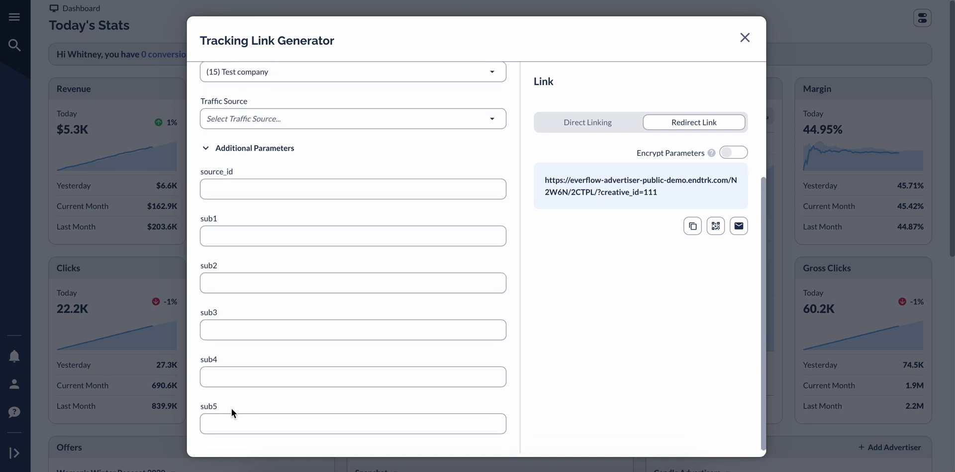
{"action": "left_click", "coordinate": [257, 413]}
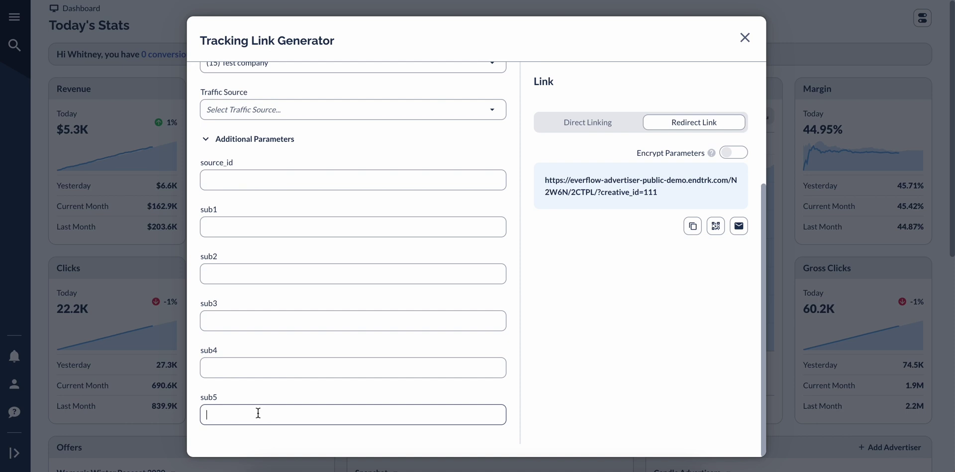
{"action": "type", "text": "EVERFLOW_TEST"}
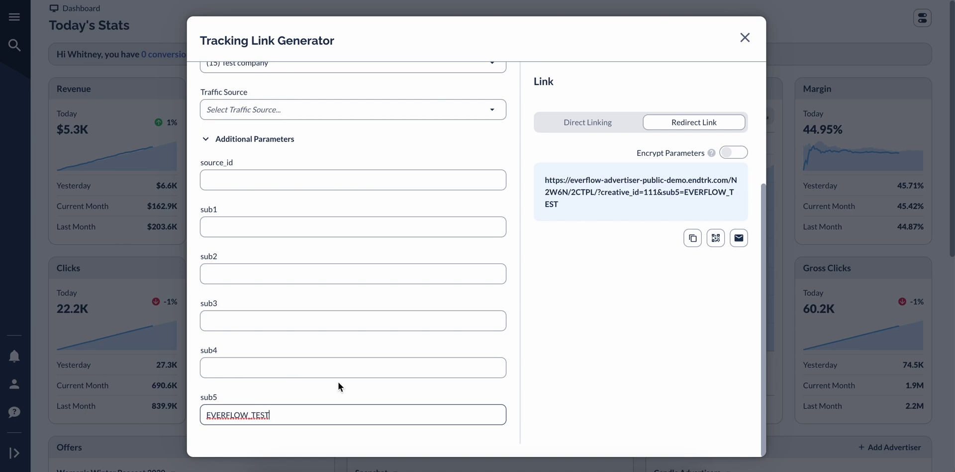
Turn on parameter encryption for the tracking link and copy the encrypted link to the clipboard.
{"action": "scroll", "coordinate": [547, 303], "scroll_direction": "up", "scroll_amount": 2}
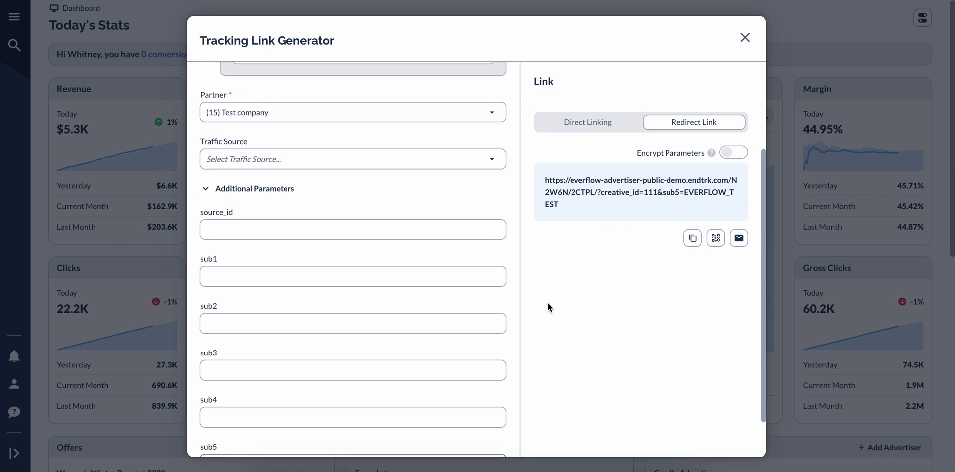
{"action": "left_click", "coordinate": [732, 153]}
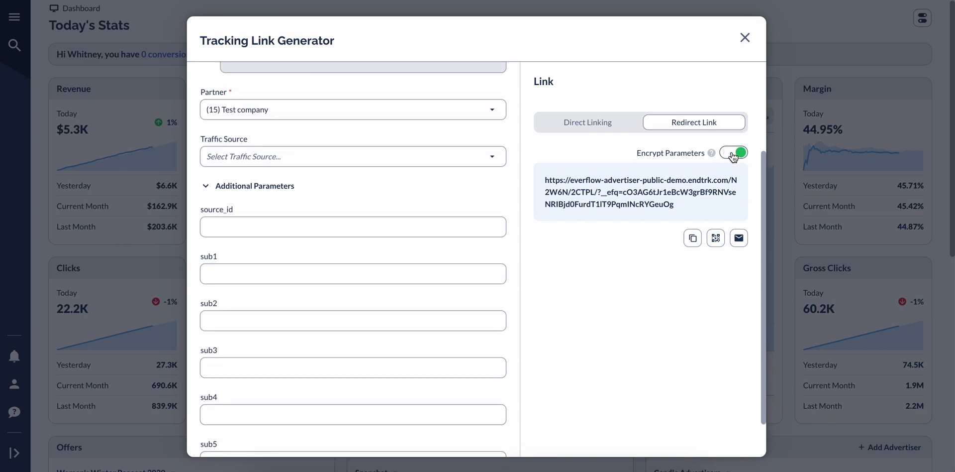
{"action": "left_click", "coordinate": [733, 155]}
{"action": "left_click", "coordinate": [733, 155]}
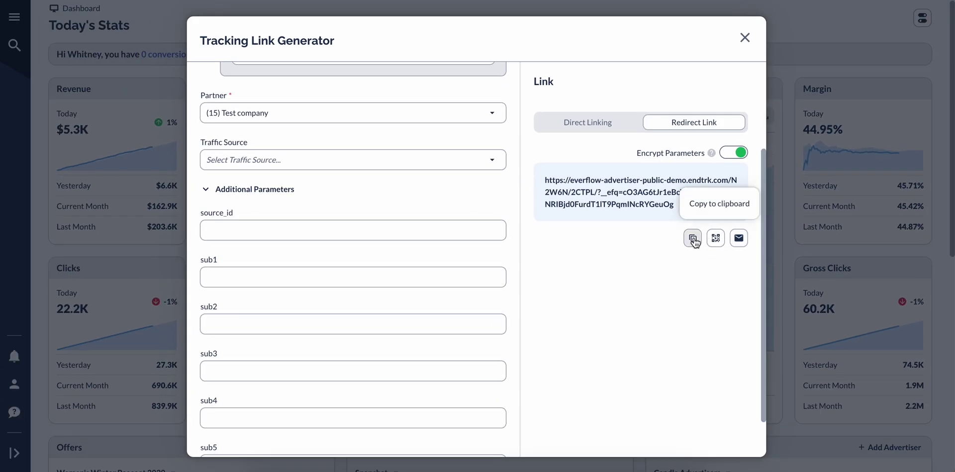
{"action": "left_click", "coordinate": [693, 238]}
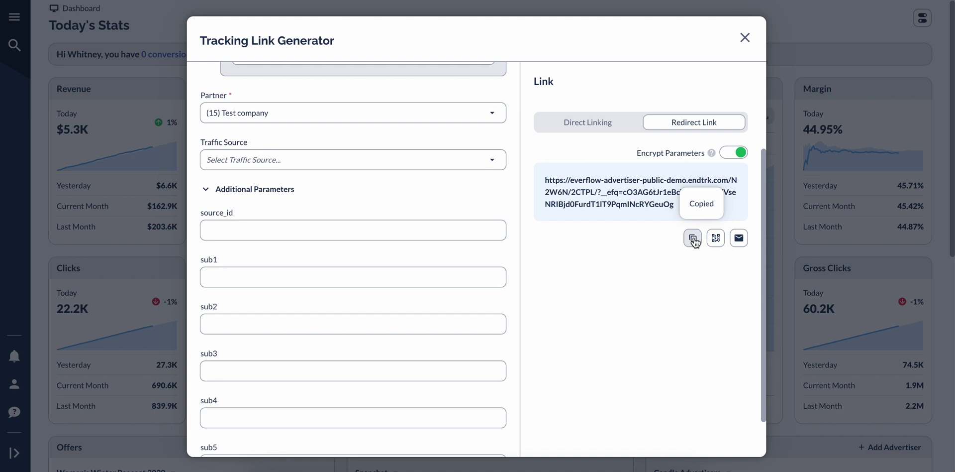
View the tracking link's QR code and its shareable offer details, and close the generator.
{"action": "left_click", "coordinate": [716, 239]}
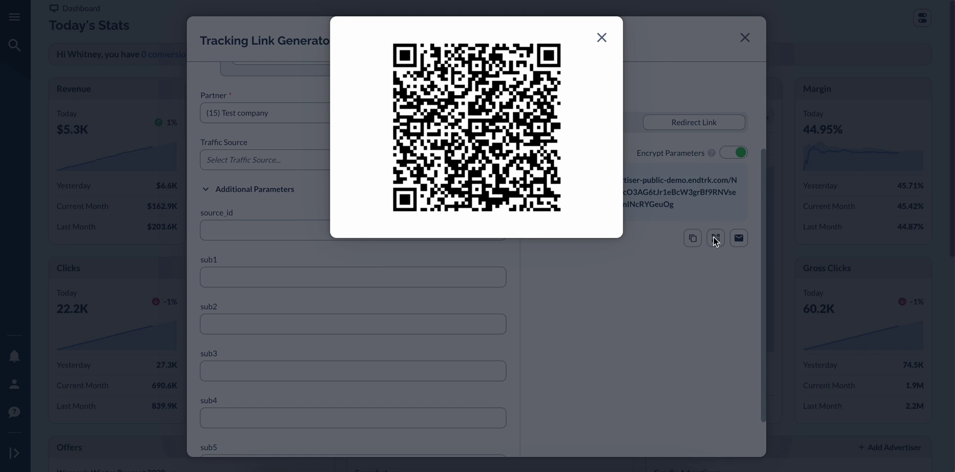
{"action": "left_click", "coordinate": [717, 257]}
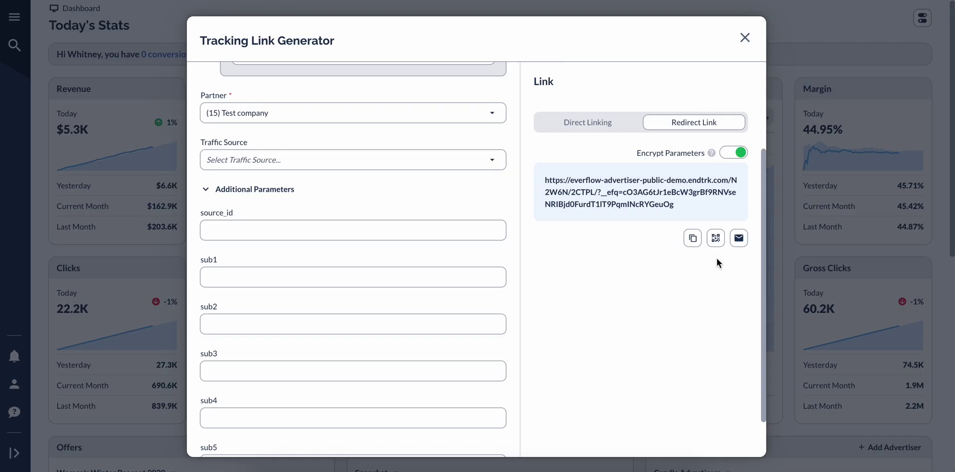
{"action": "left_click", "coordinate": [739, 239]}
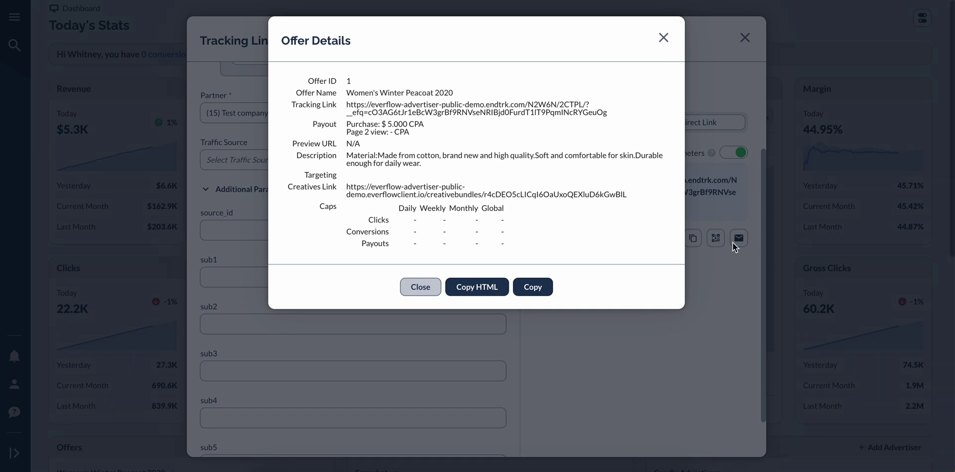
{"action": "left_click", "coordinate": [728, 281]}
{"action": "left_click", "coordinate": [133, 92]}
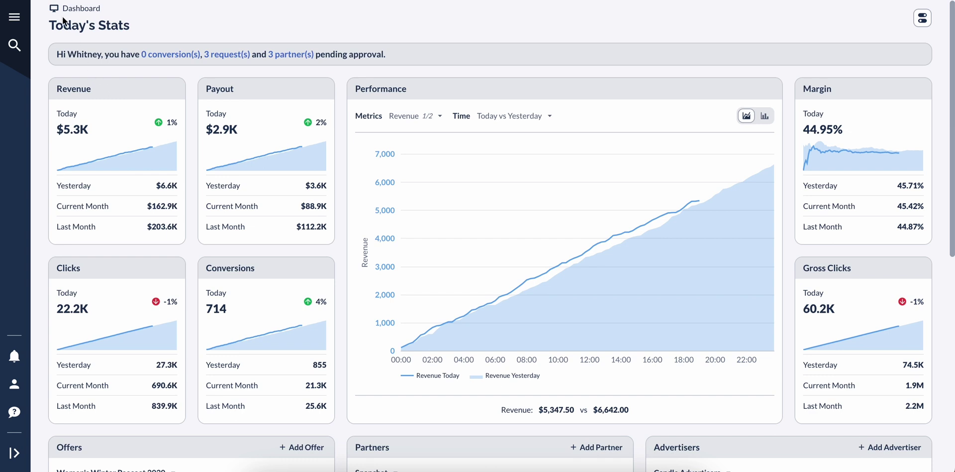
Go to Manage Offers and open the Offer Tracking Links dialog for the Women's Winter Peacoat 2020 offer.
{"action": "left_click", "coordinate": [15, 17]}
{"action": "left_click", "coordinate": [95, 155]}
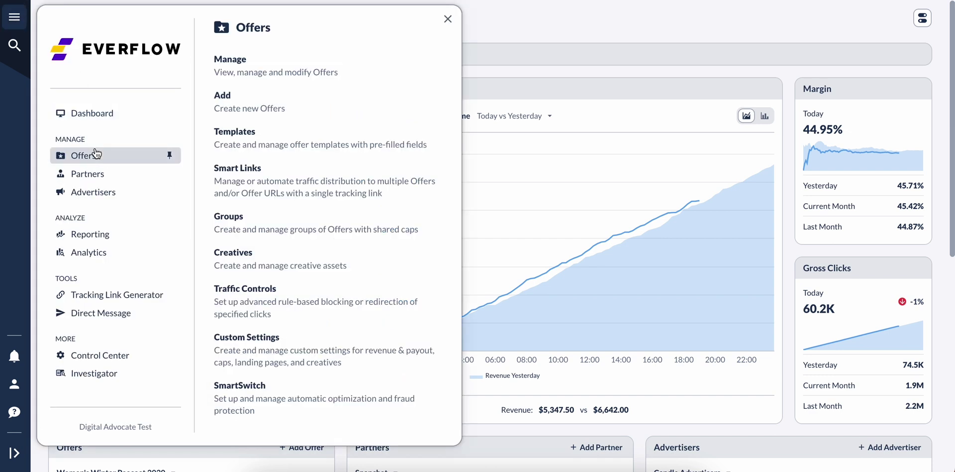
{"action": "left_click", "coordinate": [222, 72]}
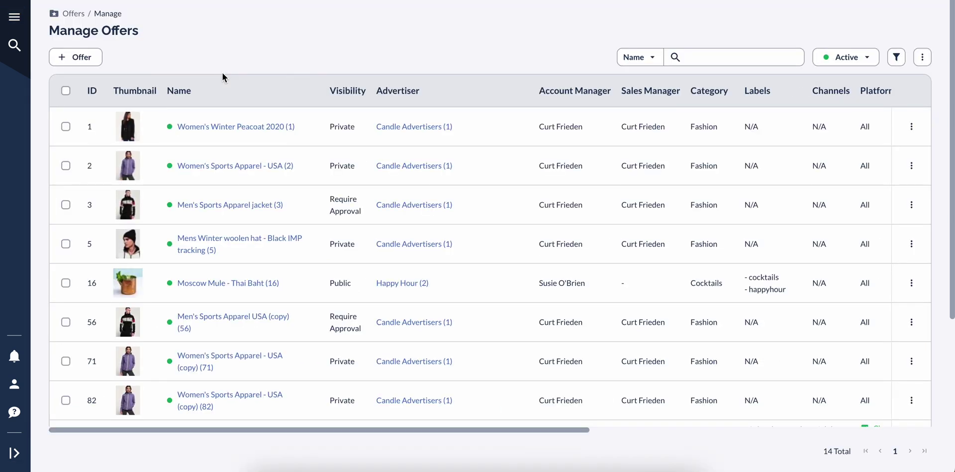
{"action": "left_click", "coordinate": [225, 129]}
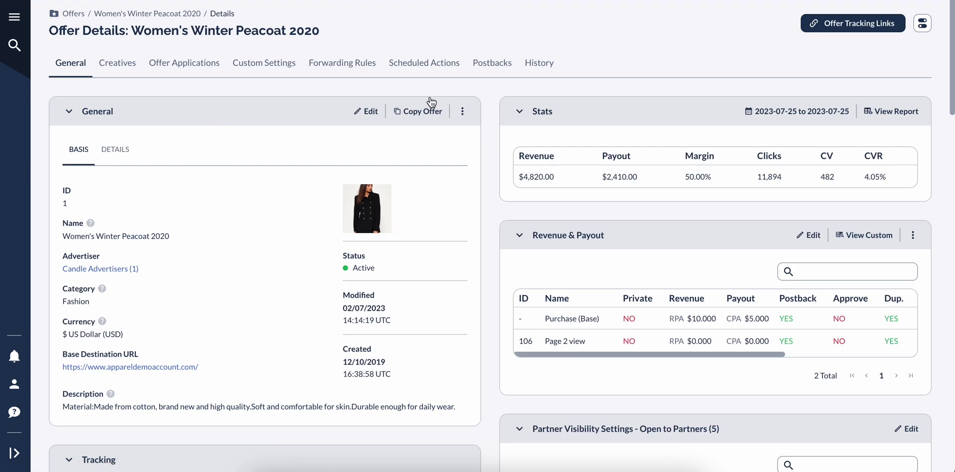
{"action": "left_click", "coordinate": [849, 24]}
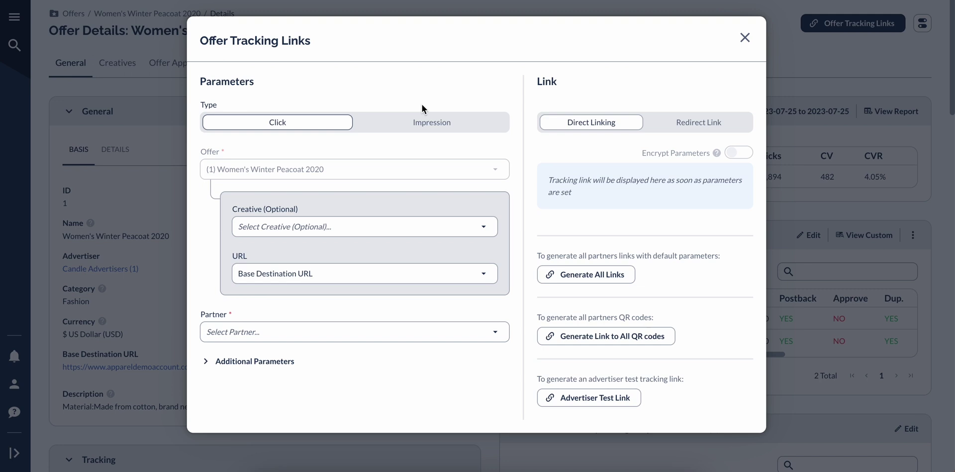
Check the Impression link options, return to the Click type, and view the generated tracking links for all partners.
{"action": "left_click", "coordinate": [406, 130]}
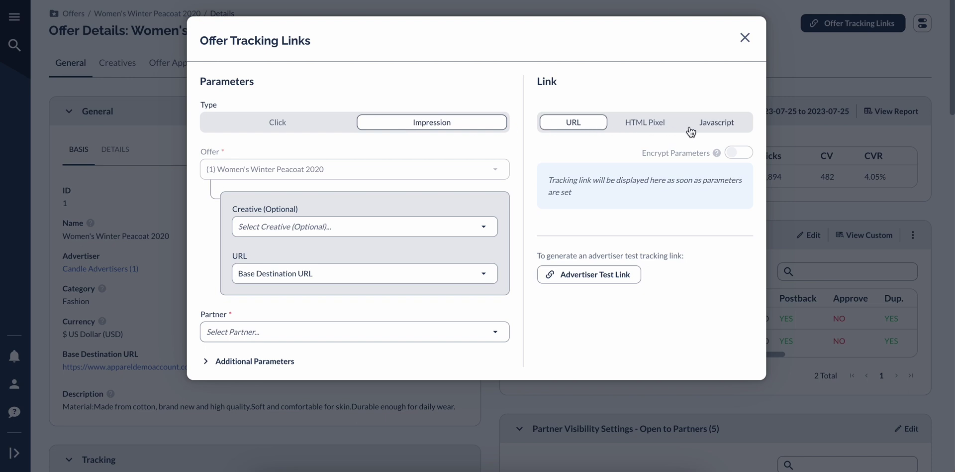
{"action": "left_click", "coordinate": [276, 123]}
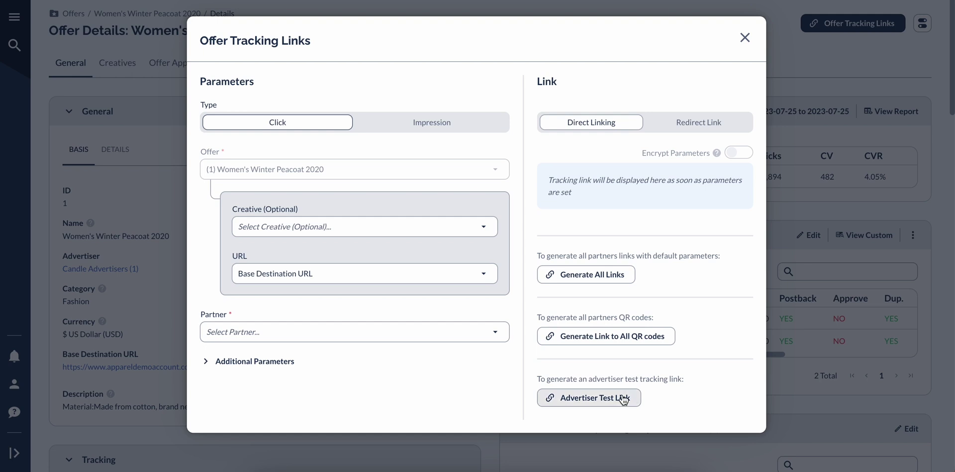
{"action": "left_click", "coordinate": [613, 280]}
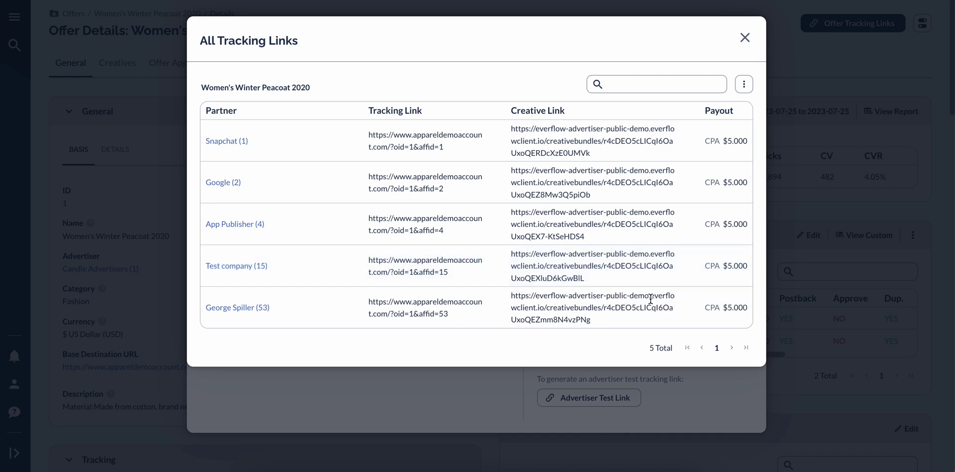
{"action": "left_click", "coordinate": [744, 44]}
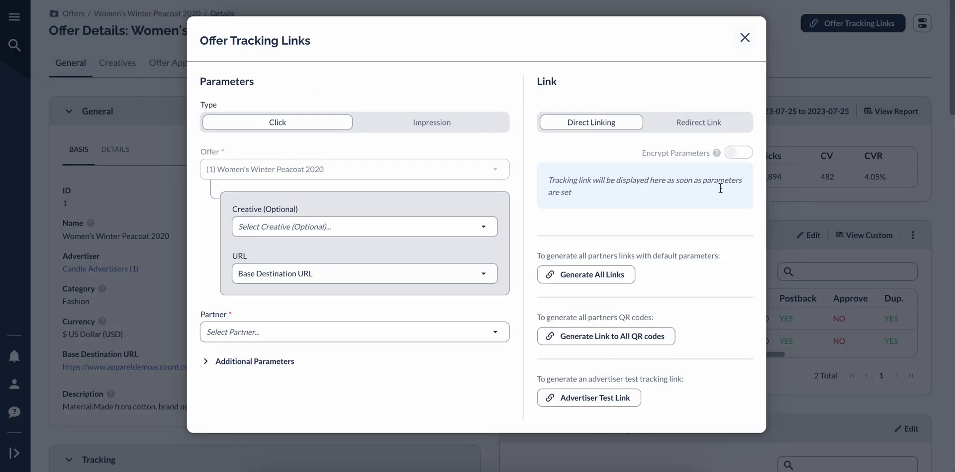
View the confirmation for generating all partners' QR codes and the Advertiser Test Tracking Links options, closing each without generating anything.
{"action": "left_click", "coordinate": [628, 338]}
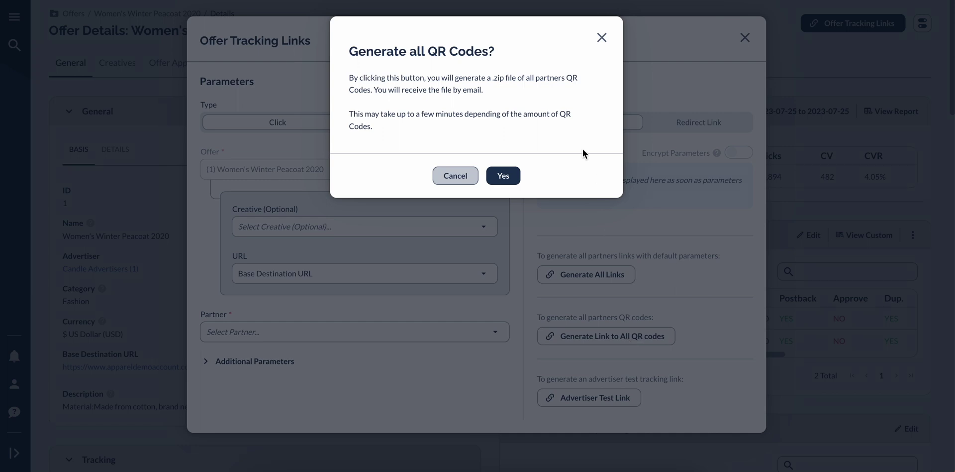
{"action": "left_click", "coordinate": [600, 39]}
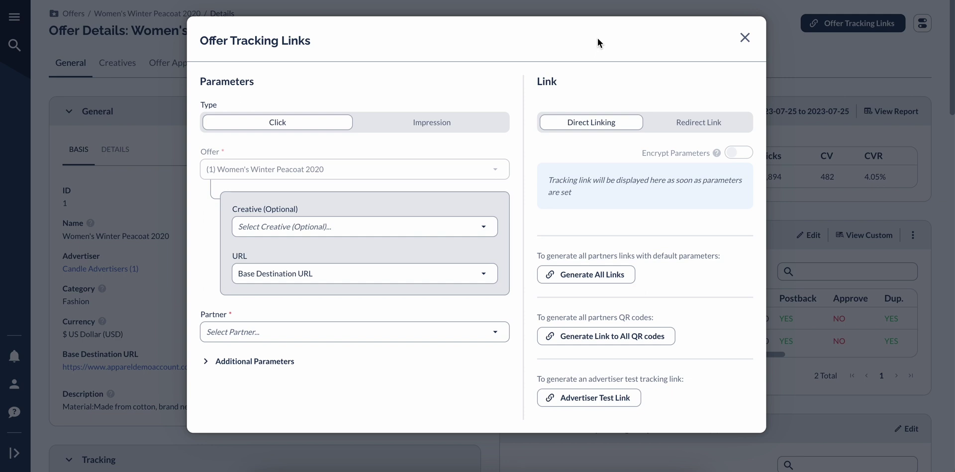
{"action": "left_click", "coordinate": [627, 400]}
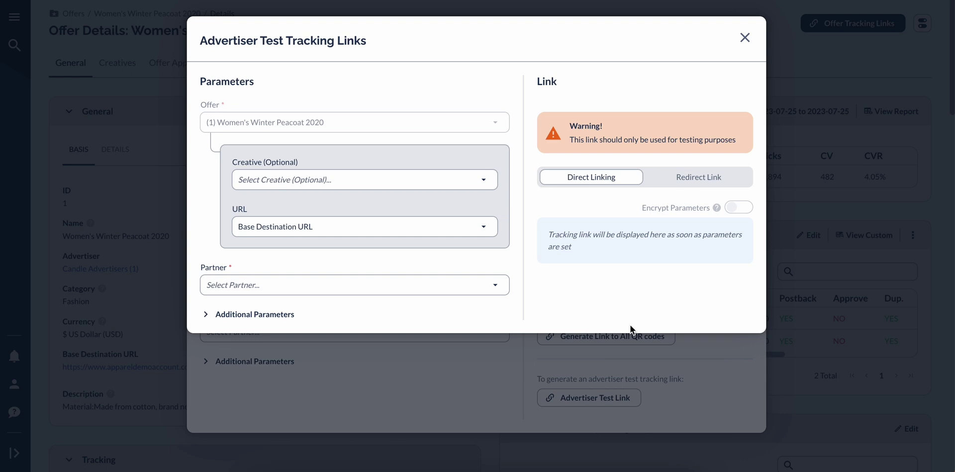
{"action": "left_click", "coordinate": [745, 38]}
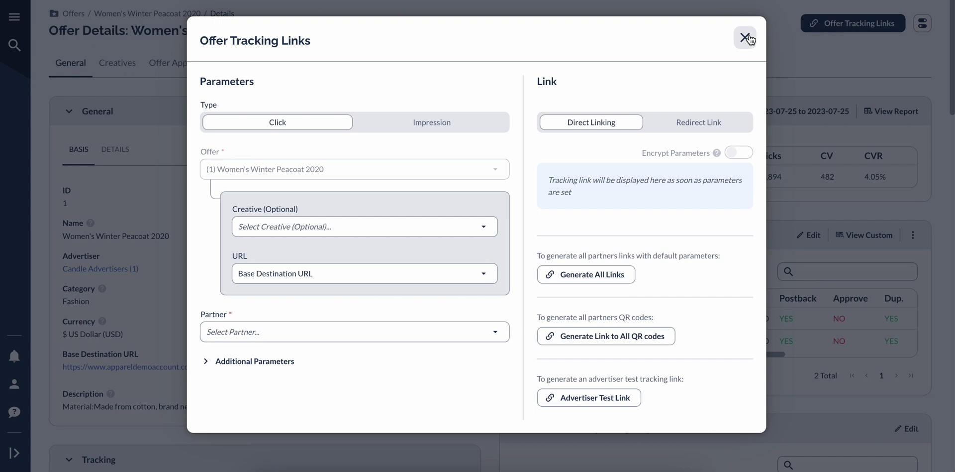
Go to Manage Partners and open the Partner Tracking Links dialog for the Test company partner.
{"action": "left_click", "coordinate": [15, 17]}
{"action": "left_click", "coordinate": [16, 18]}
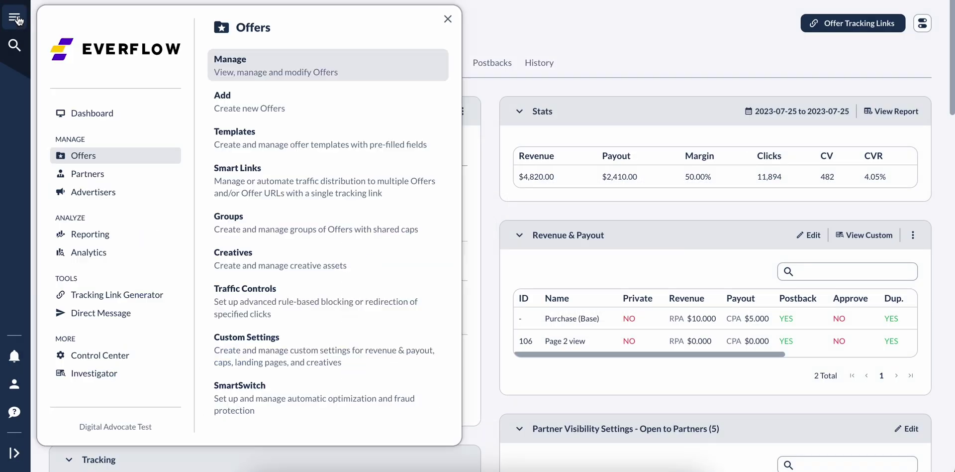
{"action": "left_click", "coordinate": [110, 181]}
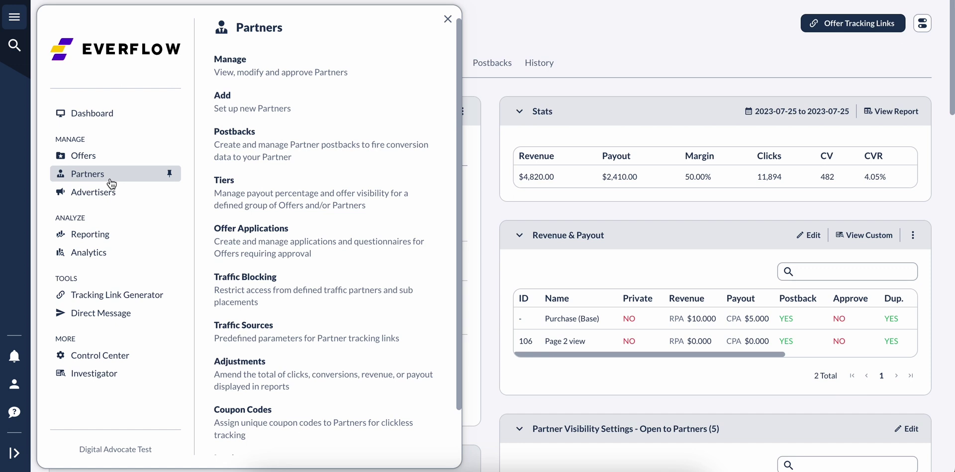
{"action": "left_click", "coordinate": [232, 64]}
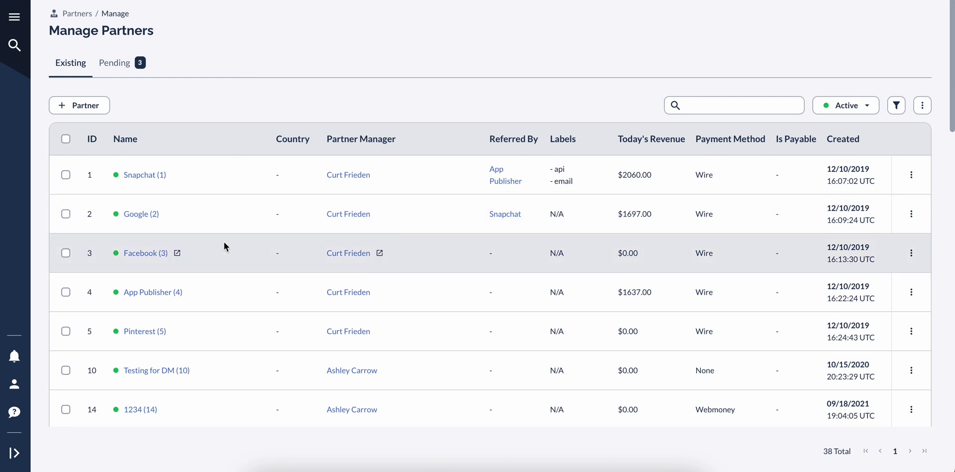
{"action": "scroll", "coordinate": [224, 244], "scroll_direction": "down", "scroll_amount": 2}
{"action": "left_click", "coordinate": [166, 360]}
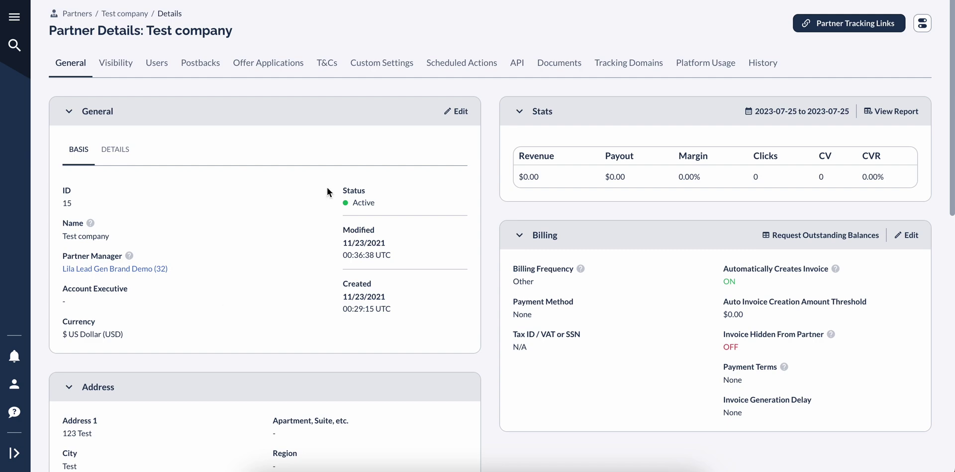
{"action": "left_click", "coordinate": [848, 24]}
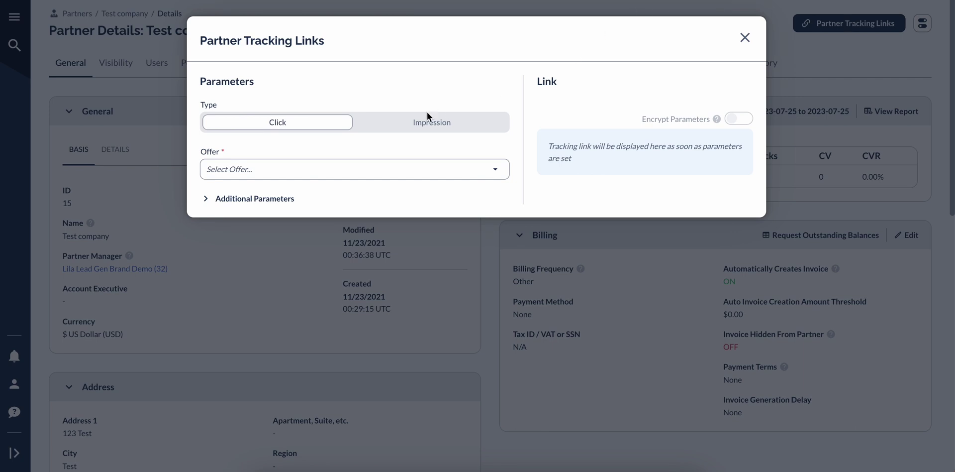
Check the Impression and Click types and the list of selectable offers for the partner's tracking link, and close the dialog.
{"action": "left_click", "coordinate": [407, 123]}
{"action": "left_click", "coordinate": [317, 129]}
{"action": "left_click", "coordinate": [333, 174]}
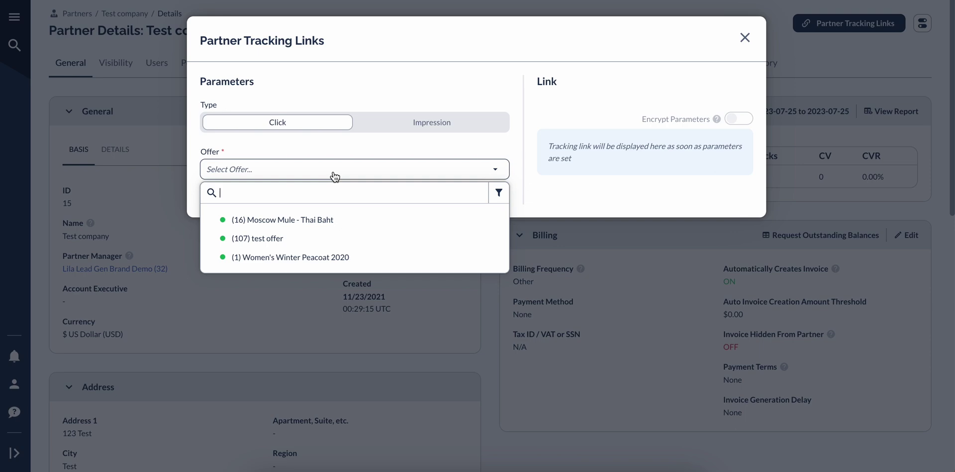
{"action": "left_click", "coordinate": [404, 306]}
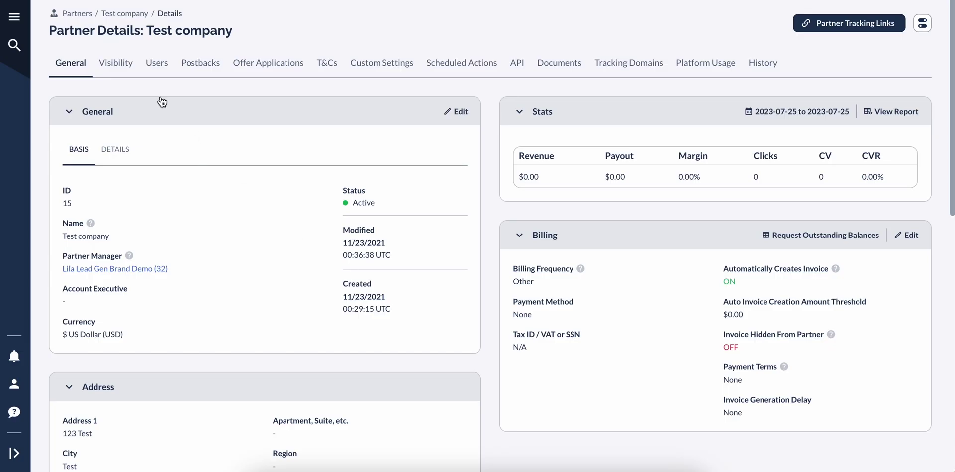
Filter Test company's offer visibility list to Available and select the Women's Winter Peacoat 2020 and Moscow Mule - Thai Baht offers.
{"action": "left_click", "coordinate": [124, 65]}
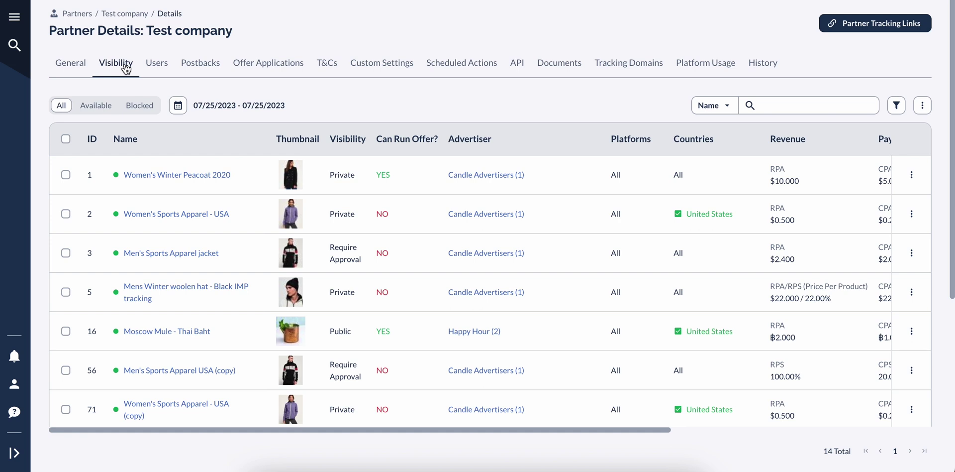
{"action": "left_click", "coordinate": [97, 107]}
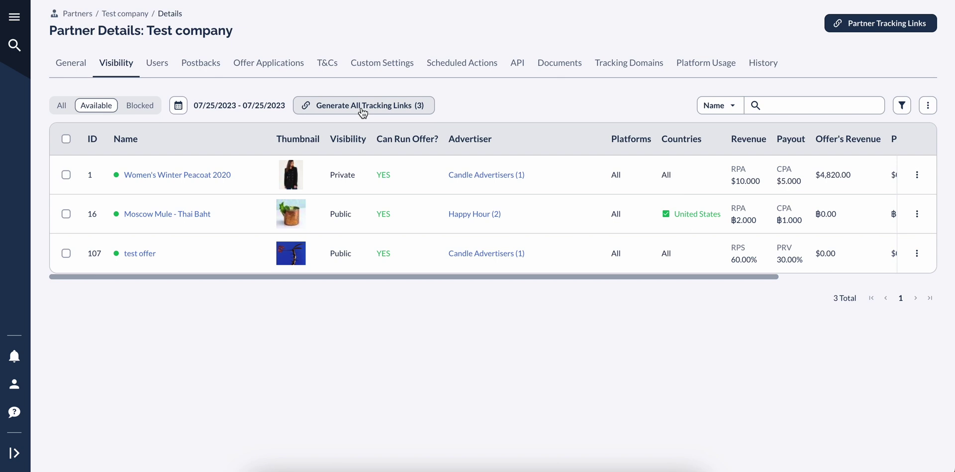
{"action": "left_click", "coordinate": [66, 174]}
{"action": "left_click", "coordinate": [66, 214]}
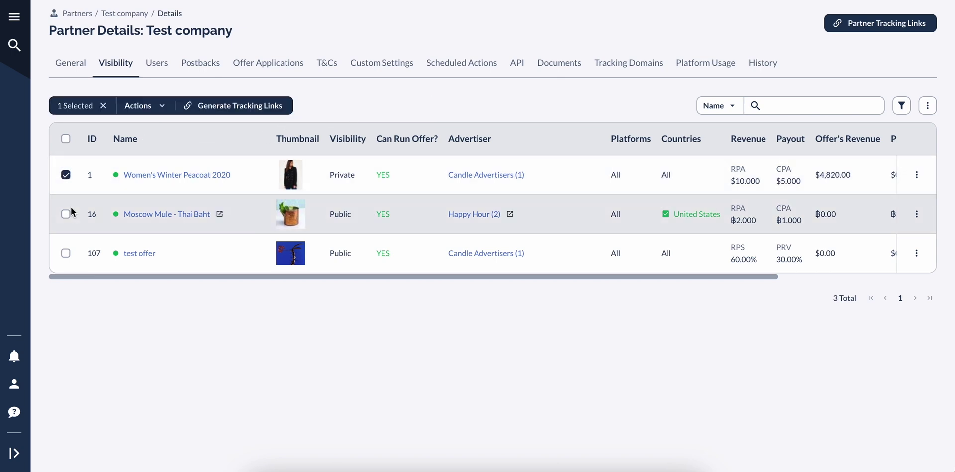